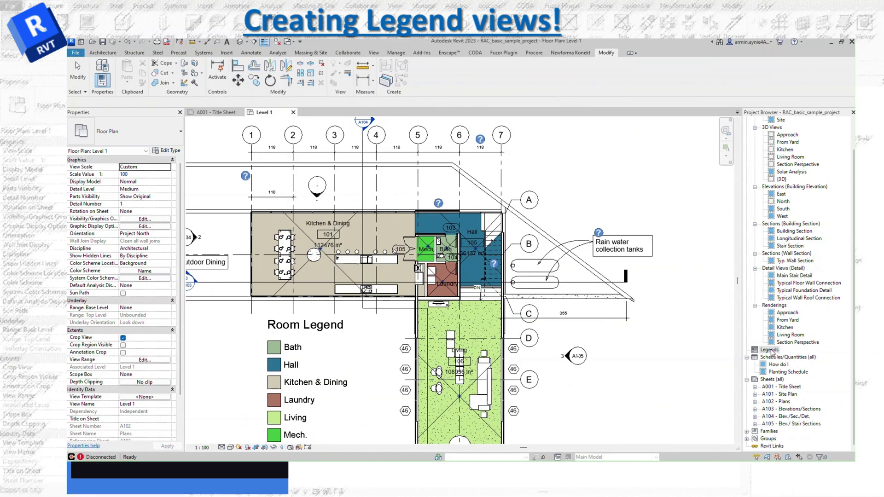
- Create a new legend view named 'Wall Legend', keeping the 1/8" = 1'-0" scale
{"action": "left_click", "coordinate": [770, 350]}
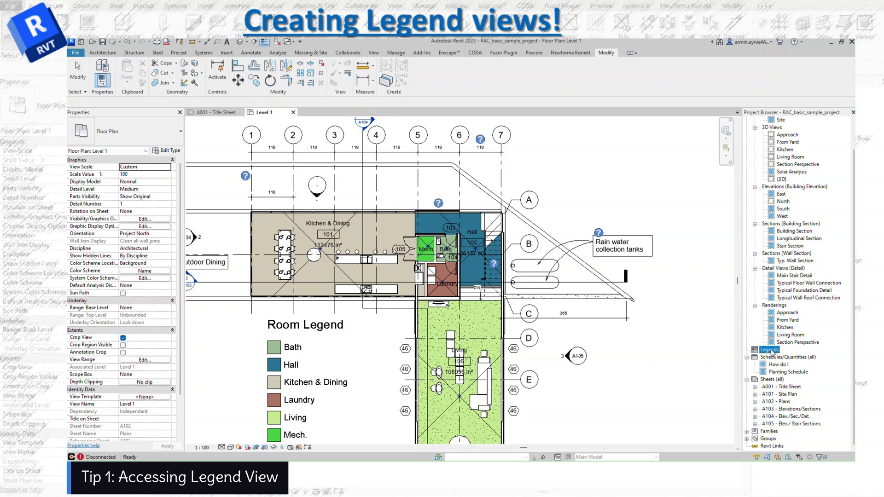
{"action": "right_click", "coordinate": [772, 351]}
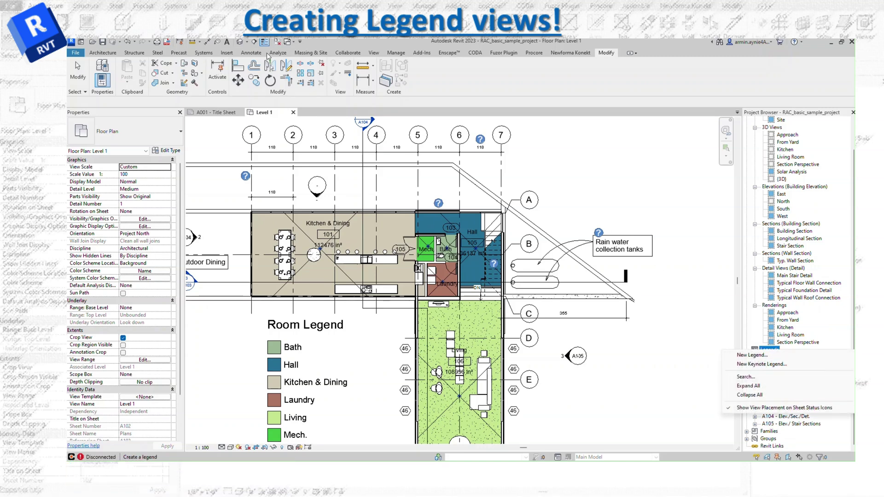
{"action": "left_click", "coordinate": [373, 53]}
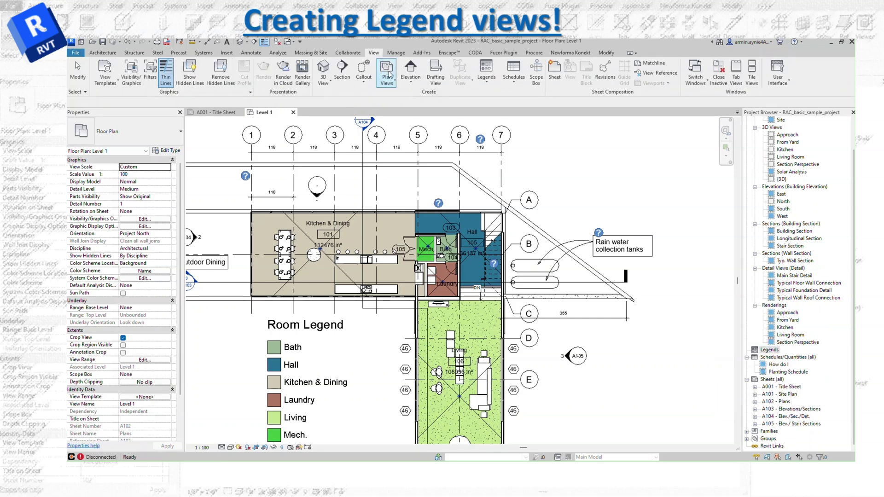
{"action": "left_click", "coordinate": [486, 83]}
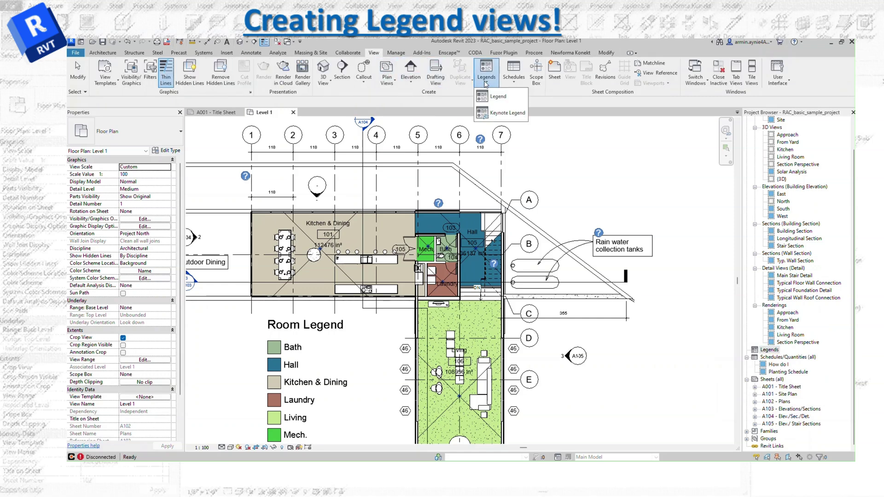
{"action": "left_click", "coordinate": [500, 97]}
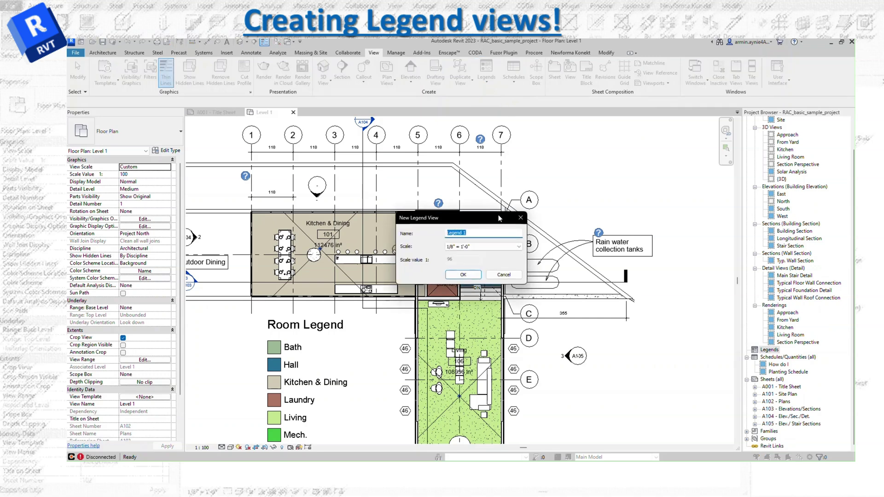
{"action": "type", "text": "Wall"}
{"action": "left_click", "coordinate": [479, 248]}
{"action": "left_click", "coordinate": [480, 251]}
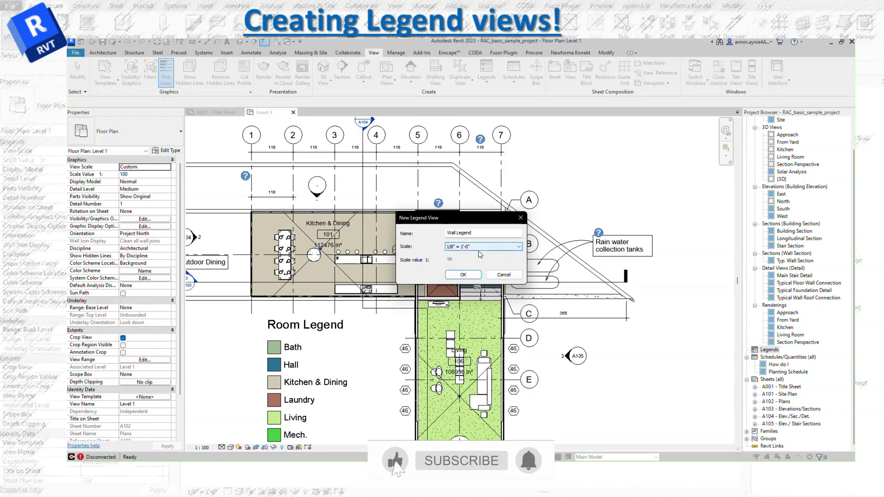
{"action": "left_click", "coordinate": [463, 275]}
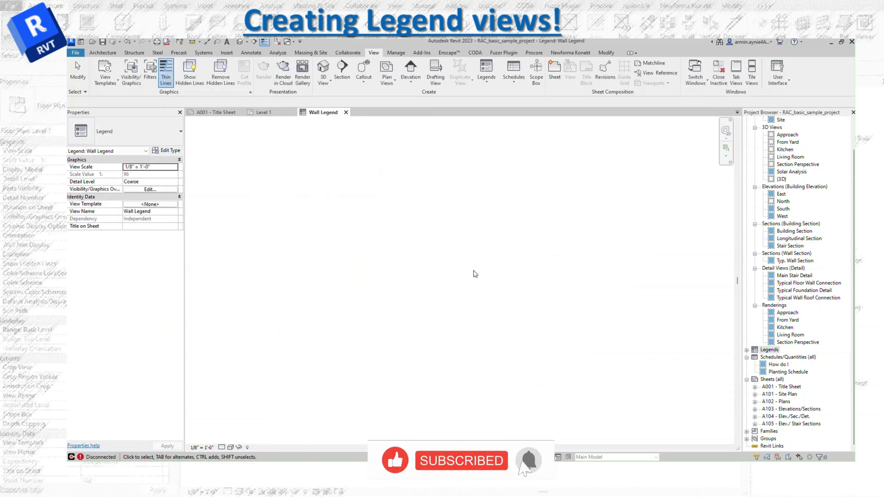
- Expand Legends to list Wall Legend and open the Annotate Component dropdown
{"action": "left_click", "coordinate": [747, 350]}
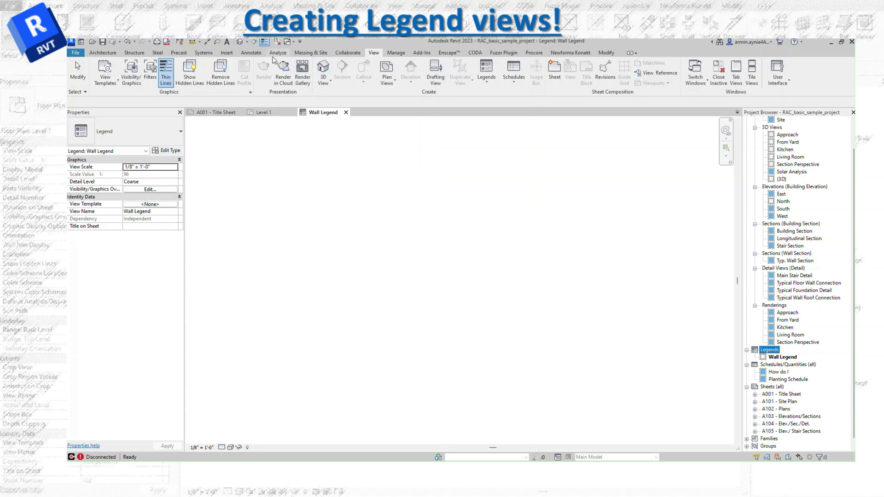
{"action": "left_click", "coordinate": [256, 54]}
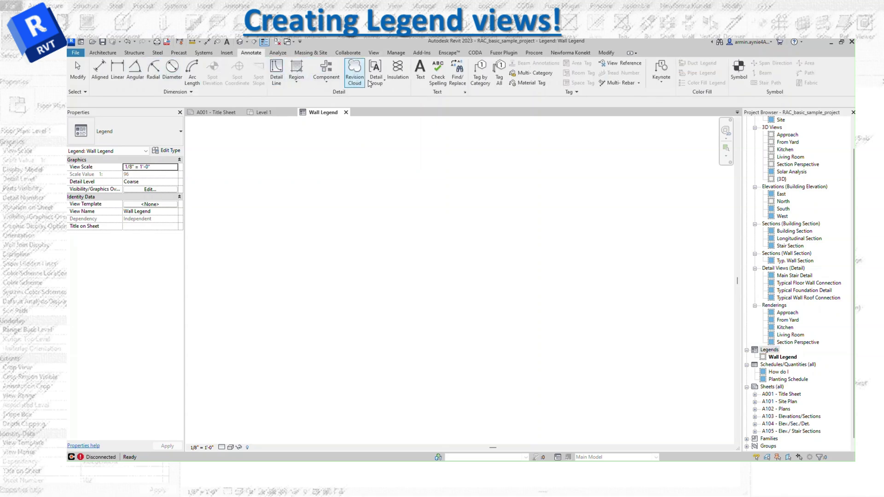
{"action": "left_click", "coordinate": [328, 85]}
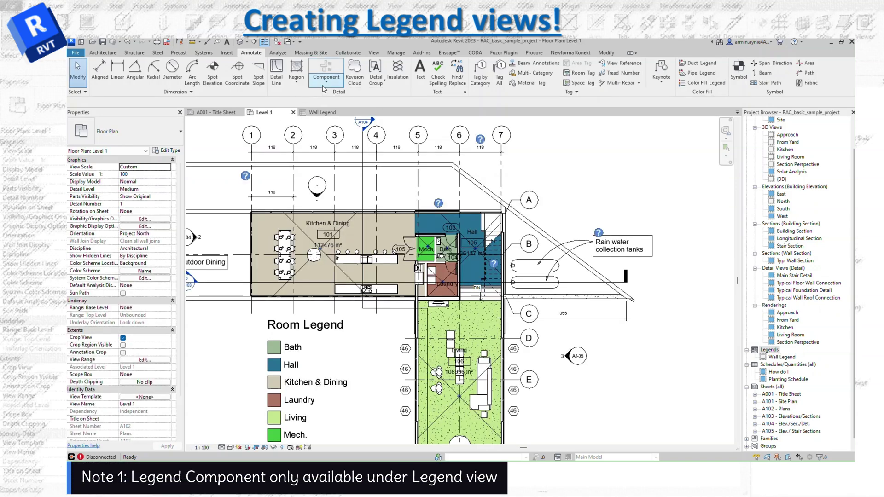
{"action": "left_click", "coordinate": [324, 87]}
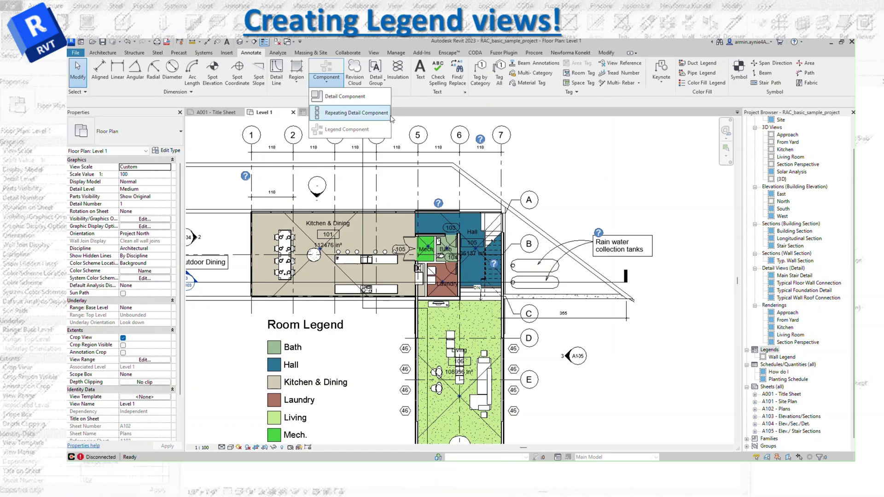
{"action": "key", "text": "Escape"}
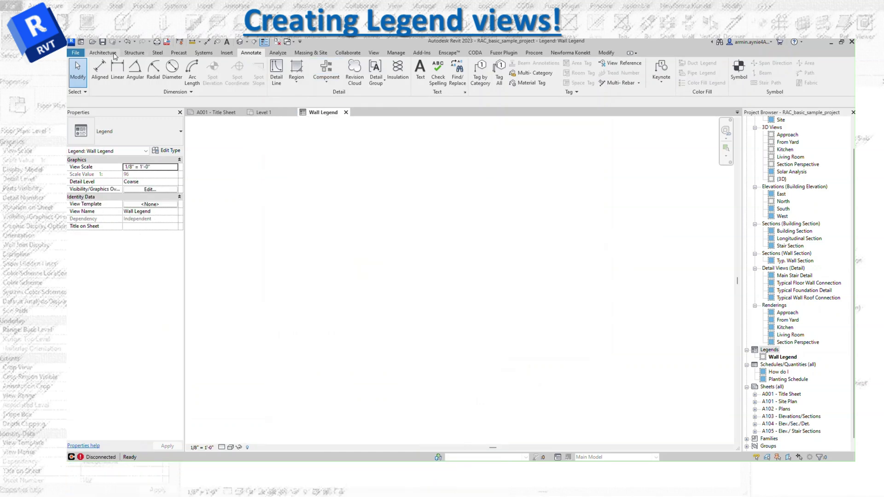
{"action": "left_click", "coordinate": [105, 53]}
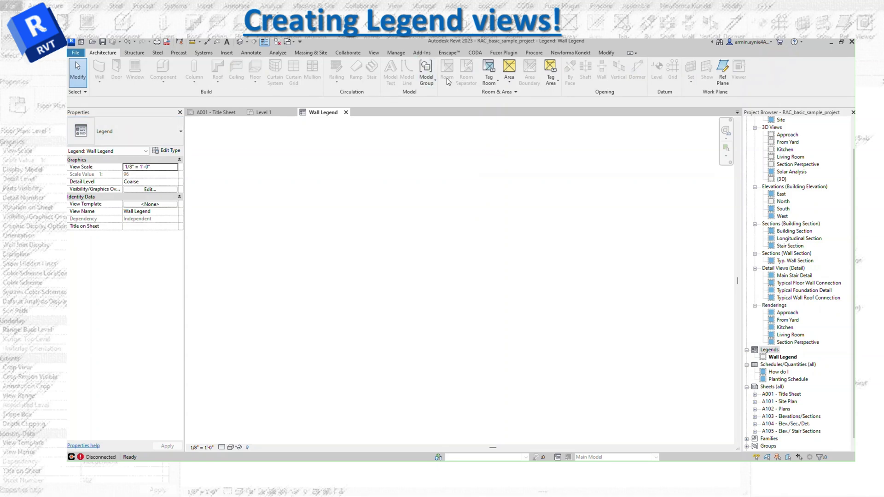
{"action": "left_click", "coordinate": [259, 53]}
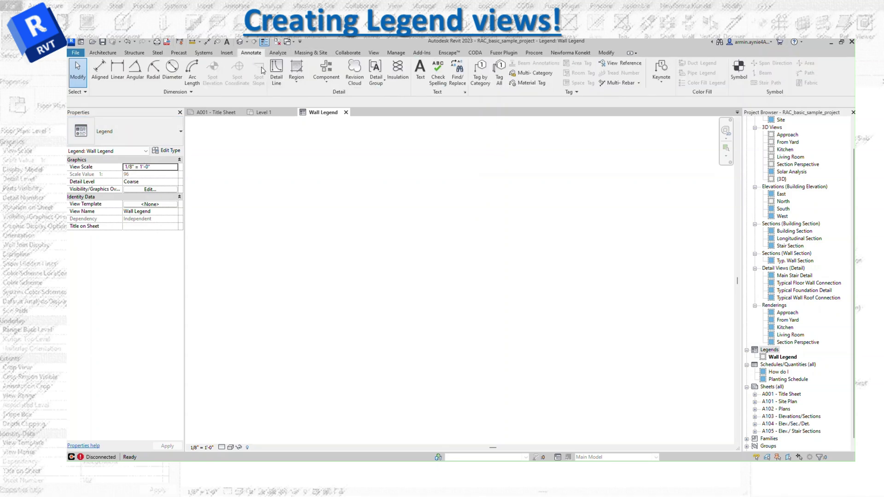
{"action": "left_click", "coordinate": [326, 85]}
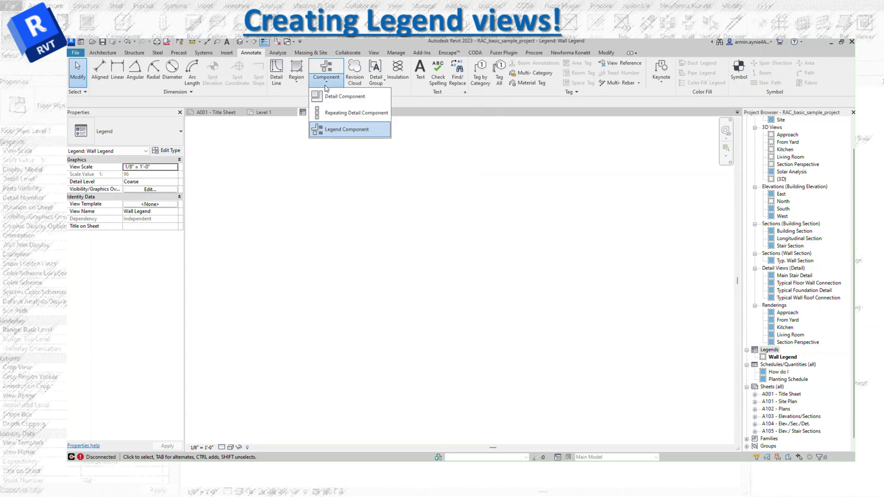
- Start a Legend Component with family Walls : Basic Wall : Exterior - Block on Mtl. Stud
{"action": "left_click", "coordinate": [347, 130]}
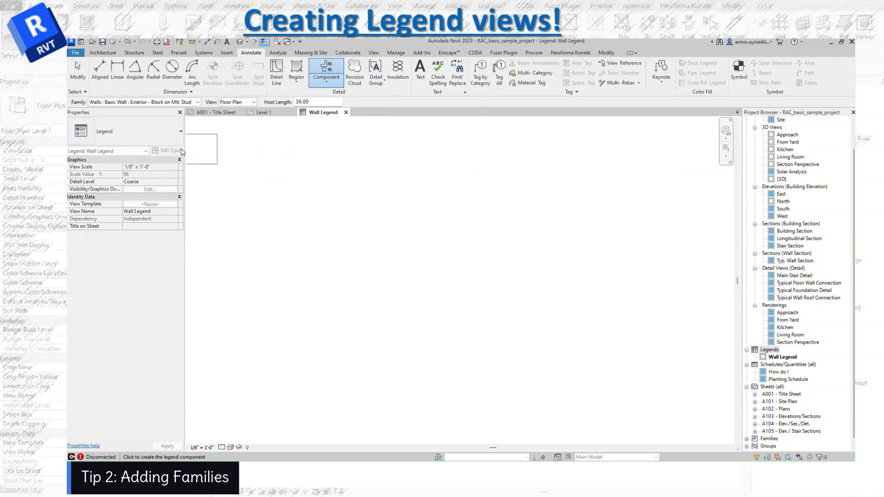
{"action": "left_click", "coordinate": [197, 102]}
{"action": "scroll", "coordinate": [193, 216], "scroll_direction": "up", "scroll_amount": 5}
{"action": "scroll", "coordinate": [193, 216], "scroll_direction": "up", "scroll_amount": 15}
{"action": "scroll", "coordinate": [193, 216], "scroll_direction": "down", "scroll_amount": 15}
{"action": "scroll", "coordinate": [193, 216], "scroll_direction": "down", "scroll_amount": 2}
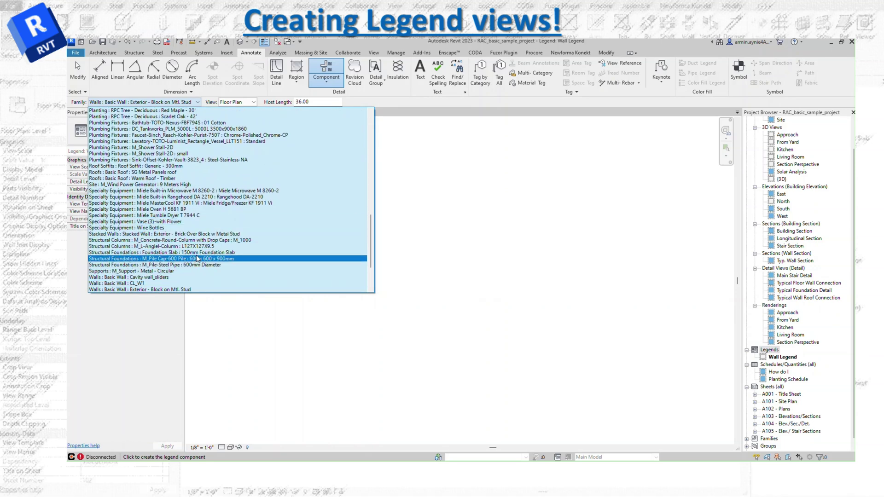
{"action": "scroll", "coordinate": [186, 265], "scroll_direction": "down", "scroll_amount": 2}
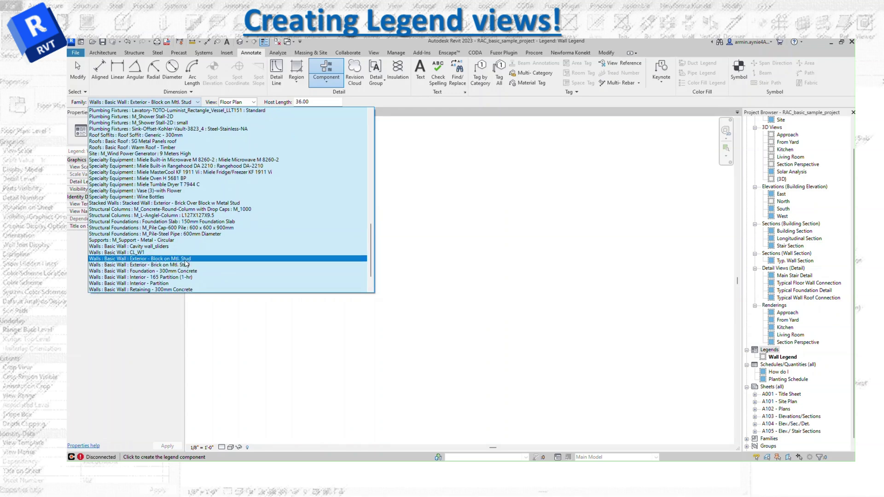
{"action": "left_click", "coordinate": [185, 261]}
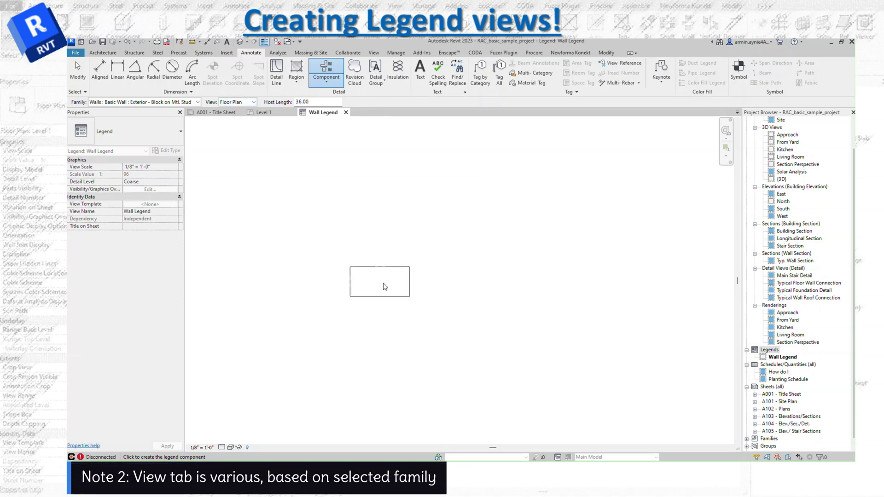
- Place two wall legend components side by side and set the right one to Section view
{"action": "left_click", "coordinate": [385, 287]}
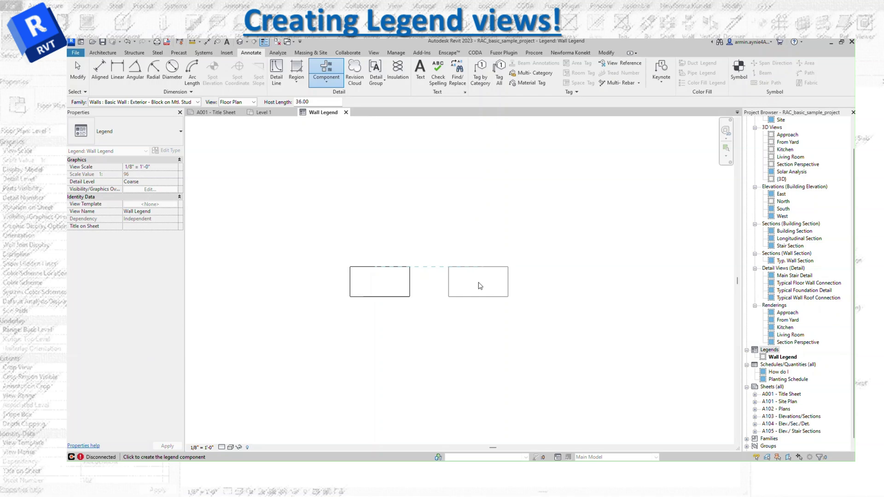
{"action": "left_click", "coordinate": [480, 286]}
{"action": "key", "text": "Escape"}
{"action": "left_click", "coordinate": [477, 286]}
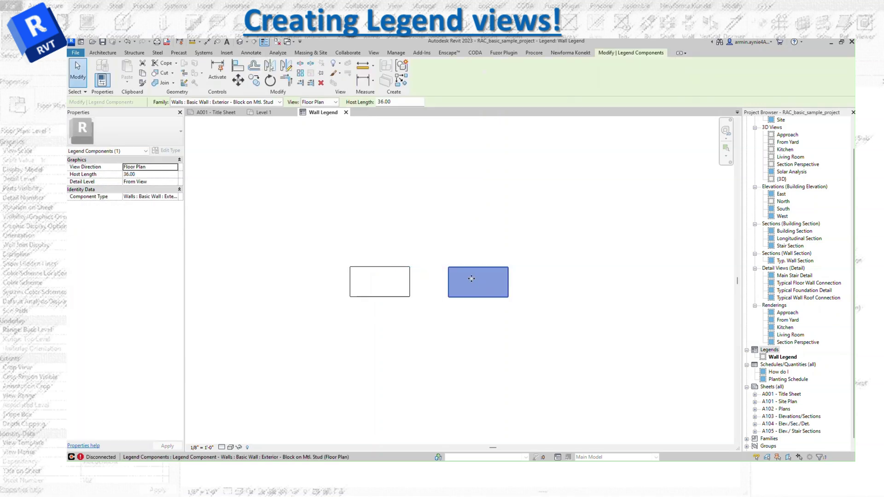
{"action": "left_click", "coordinate": [336, 103]}
{"action": "left_click", "coordinate": [318, 117]}
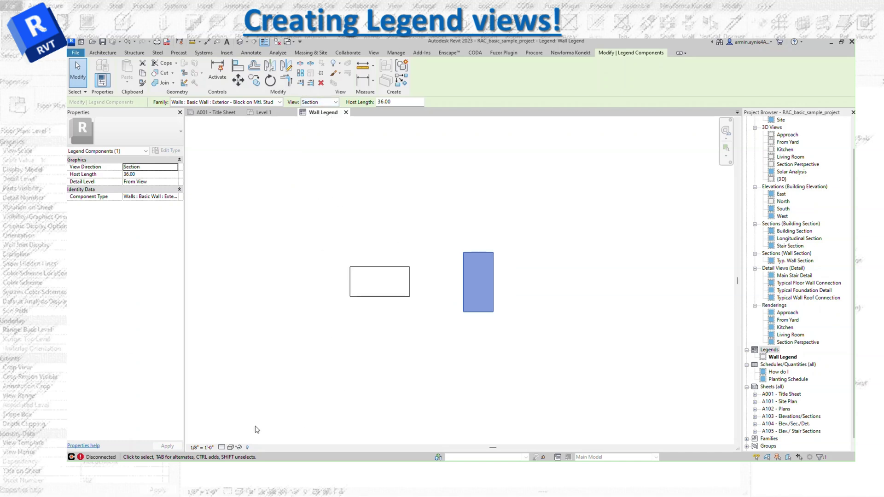
- Set the legend to Shaded visual style and Fine detail level, with thin lines on
{"action": "left_click", "coordinate": [230, 448]}
{"action": "left_click", "coordinate": [249, 421]}
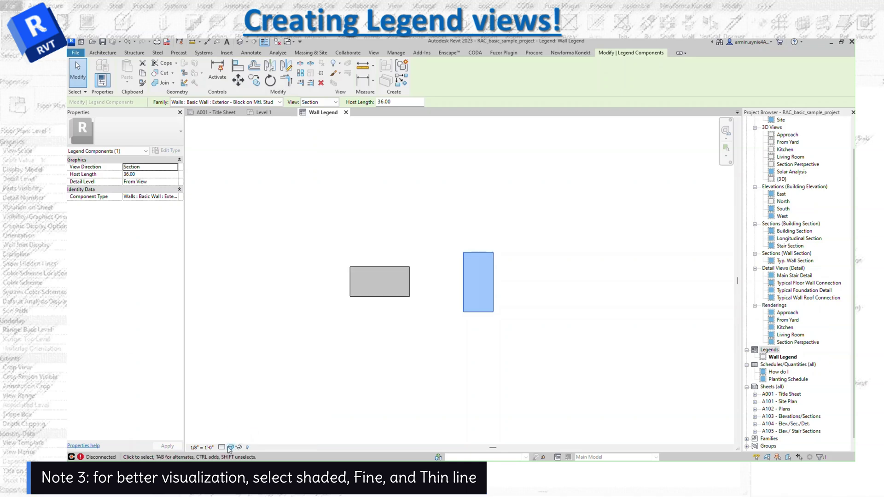
{"action": "left_click", "coordinate": [222, 448]}
{"action": "left_click", "coordinate": [232, 441]}
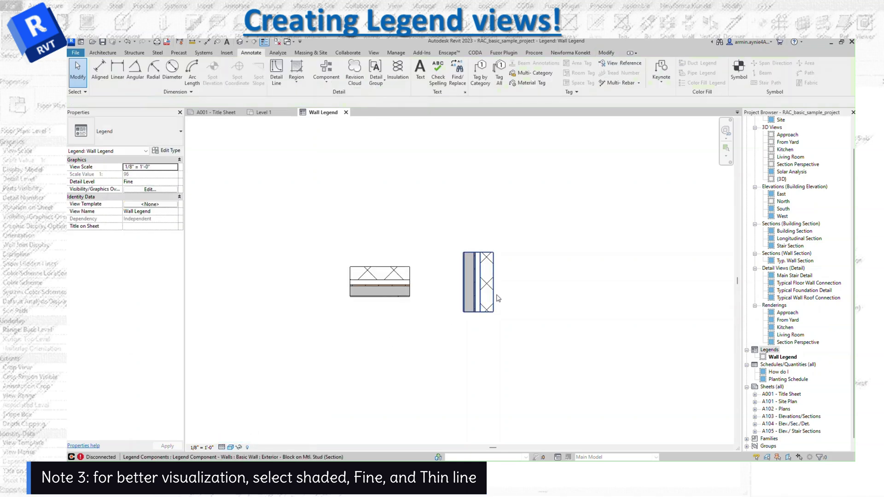
{"action": "left_click", "coordinate": [264, 42]}
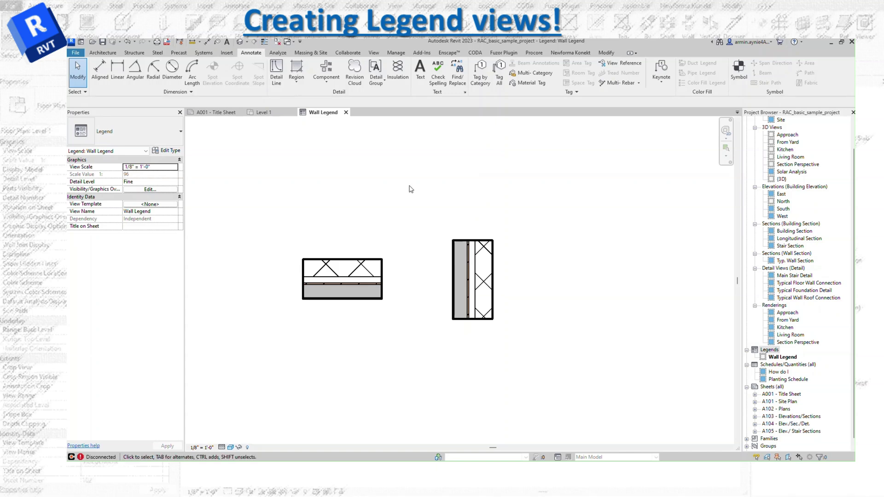
{"action": "left_click", "coordinate": [264, 42]}
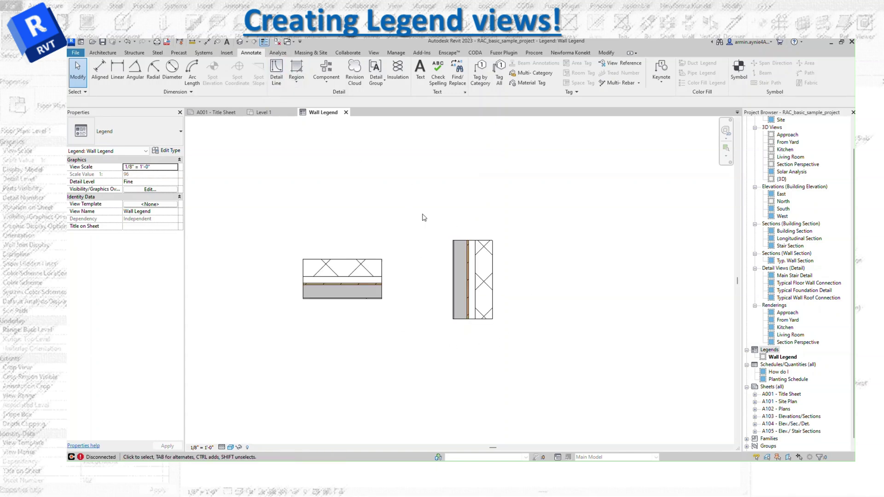
- Draw detail lines for the header line, left edge, centre divider and right edge
{"action": "left_click", "coordinate": [276, 70]}
{"action": "left_click", "coordinate": [283, 220]}
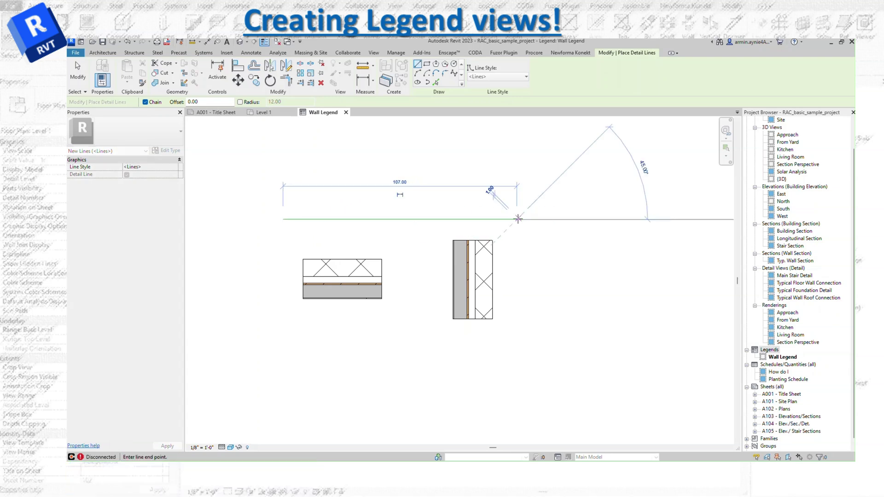
{"action": "left_click", "coordinate": [518, 219]}
{"action": "key", "text": "Escape"}
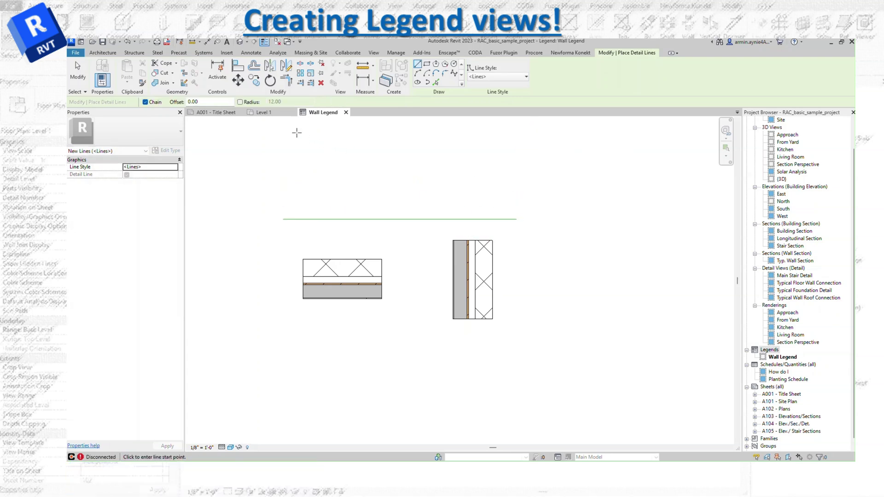
{"action": "left_click", "coordinate": [295, 212]}
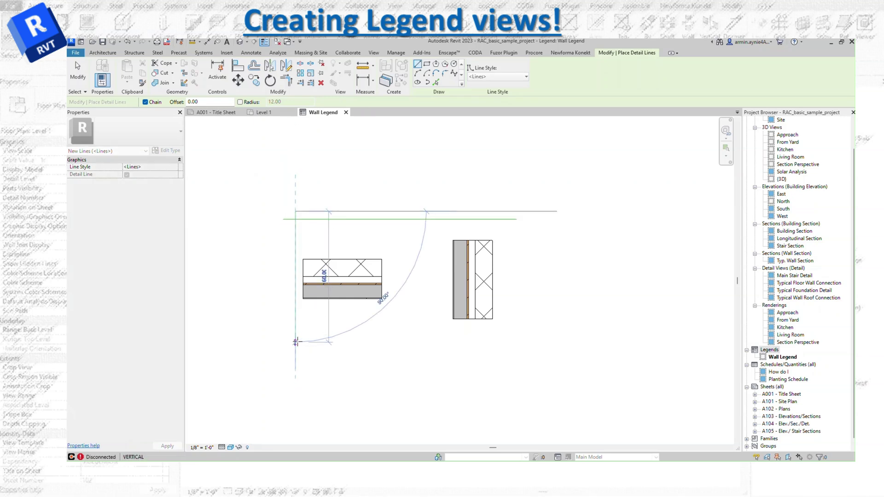
{"action": "left_click", "coordinate": [295, 349]}
{"action": "key", "text": "Escape"}
{"action": "key", "text": "Escape"}
{"action": "left_click", "coordinate": [407, 202]}
{"action": "left_click", "coordinate": [407, 350]}
{"action": "key", "text": "Escape"}
{"action": "left_click", "coordinate": [407, 202]}
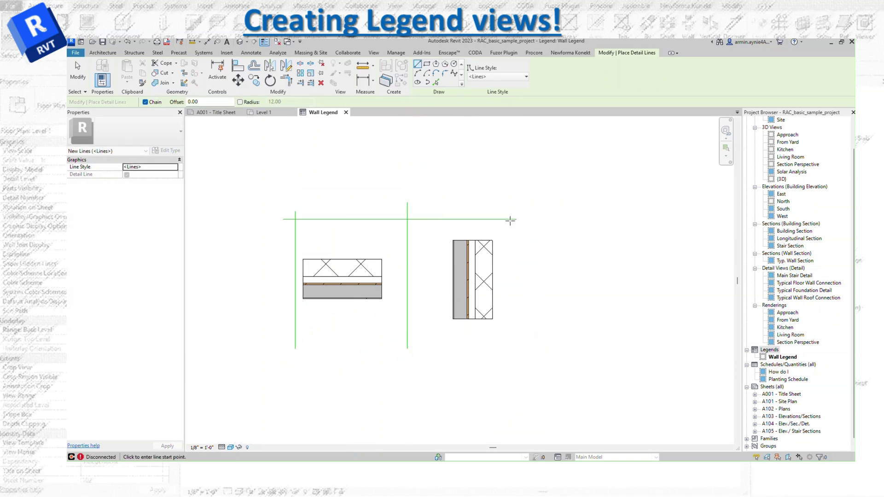
{"action": "left_click", "coordinate": [516, 202]}
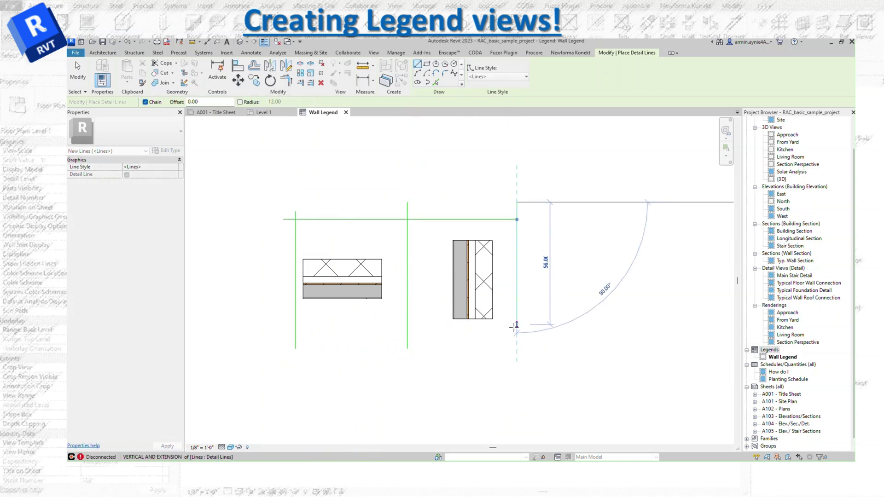
{"action": "left_click", "coordinate": [516, 349]}
{"action": "key", "text": "Escape"}
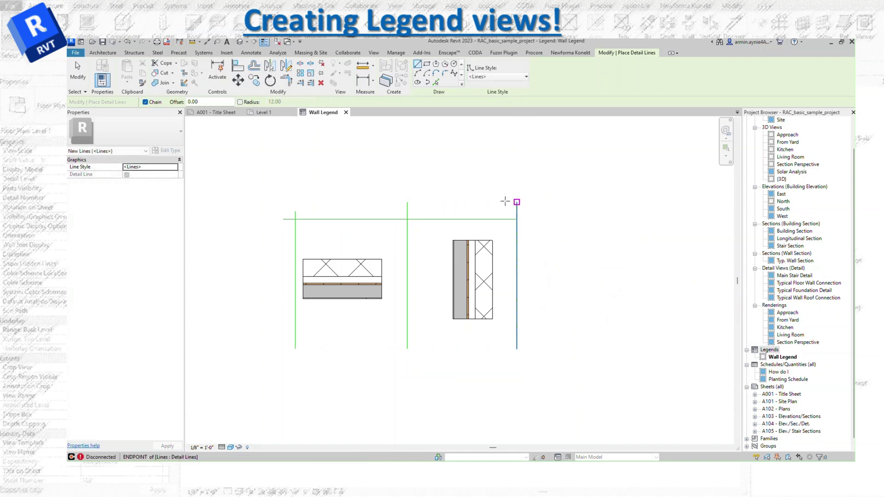
{"action": "key", "text": "Escape"}
- Redraw the left edge, then add the top border and a narrow far-left column line
{"action": "key", "text": "d"}
{"action": "key", "text": "l"}
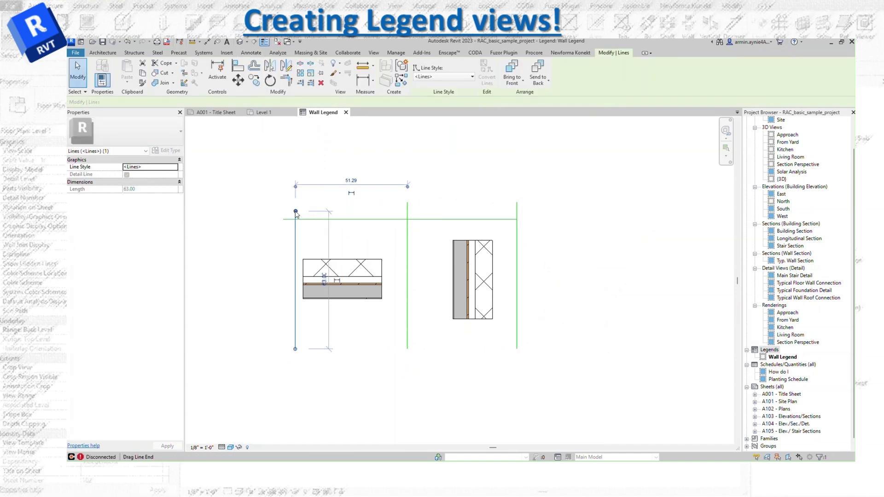
{"action": "left_click", "coordinate": [295, 348]}
{"action": "left_click", "coordinate": [296, 203]}
{"action": "key", "text": "Escape"}
{"action": "key", "text": "Escape"}
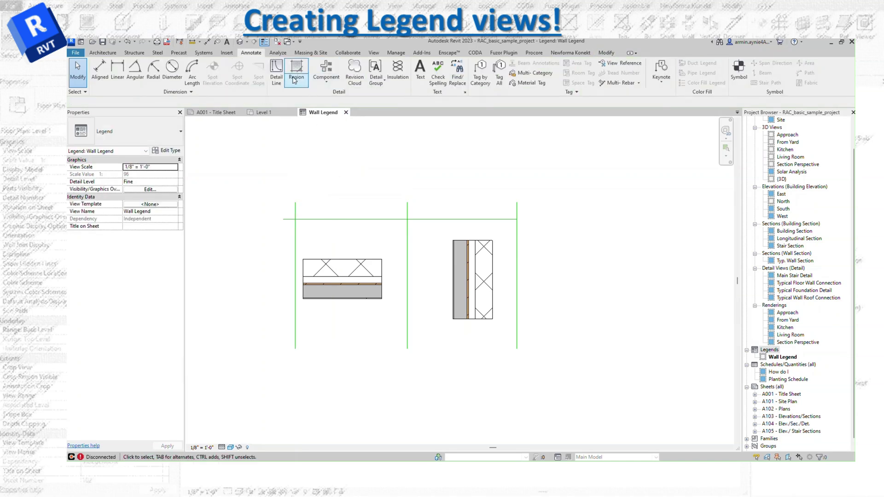
{"action": "key", "text": "d"}
{"action": "key", "text": "l"}
{"action": "left_click", "coordinate": [295, 202]}
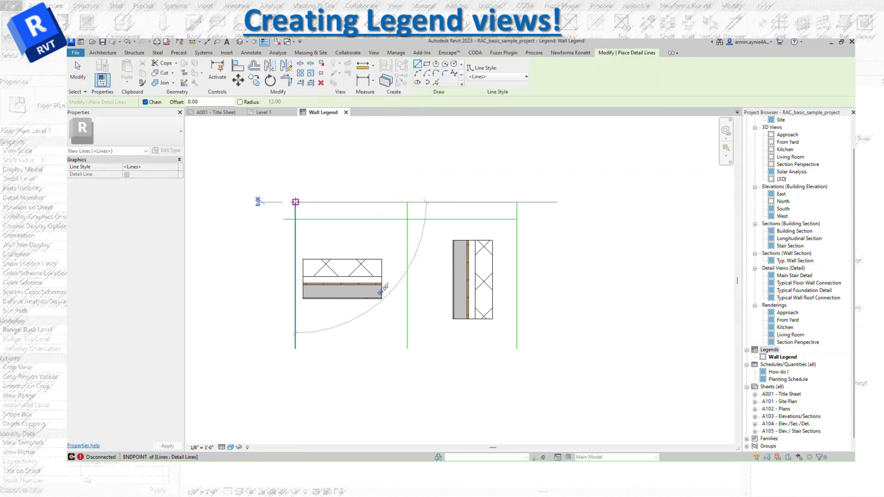
{"action": "left_click", "coordinate": [517, 203]}
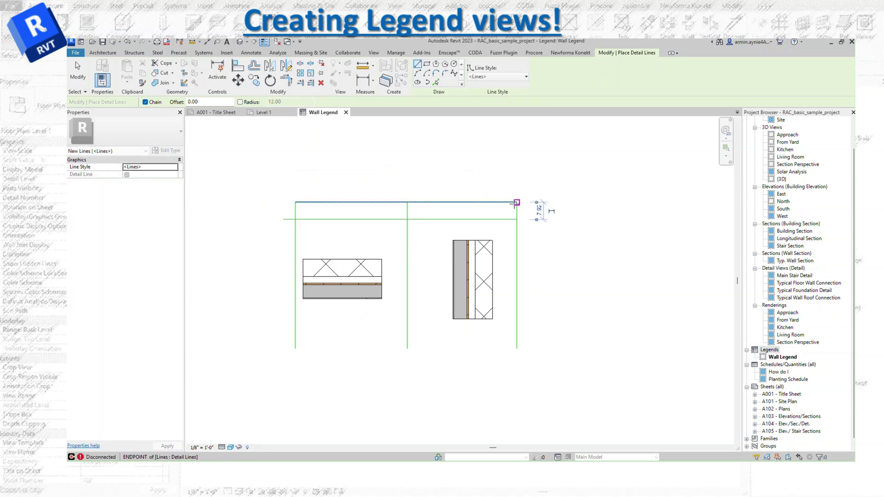
{"action": "key", "text": "Escape"}
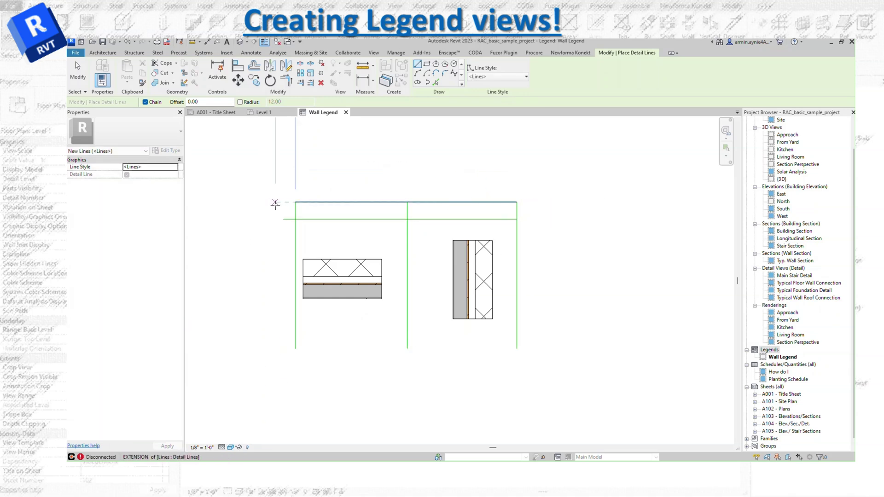
{"action": "left_click", "coordinate": [283, 219]}
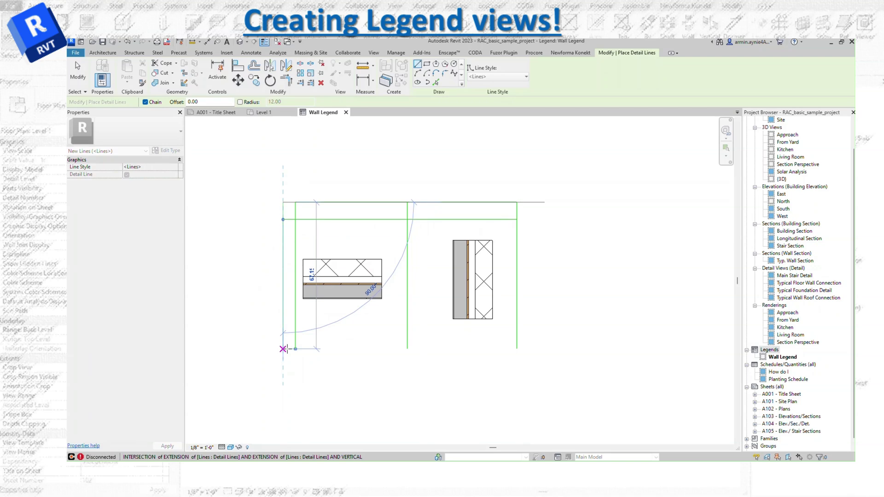
{"action": "left_click", "coordinate": [283, 349]}
{"action": "key", "text": "Escape"}
{"action": "key", "text": "Escape"}
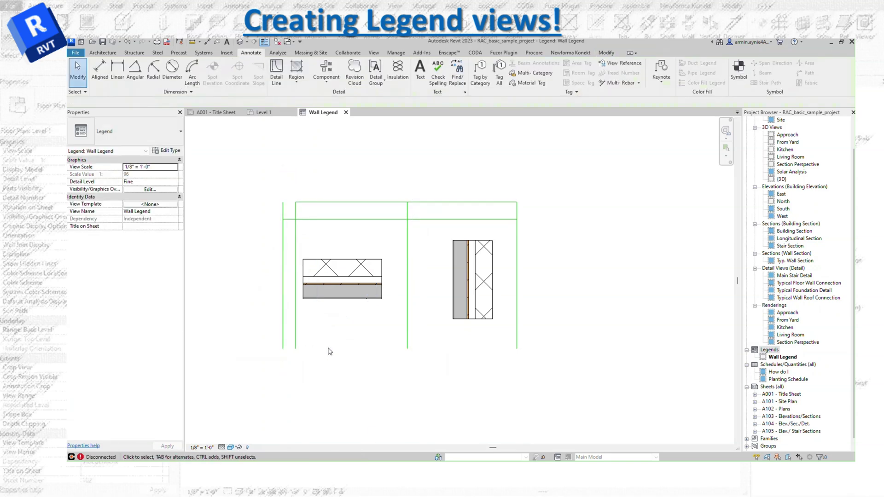
- Draw the bottom border and close the outer rectangle along the right and top edges
{"action": "left_click", "coordinate": [276, 72]}
{"action": "left_click", "coordinate": [283, 349]}
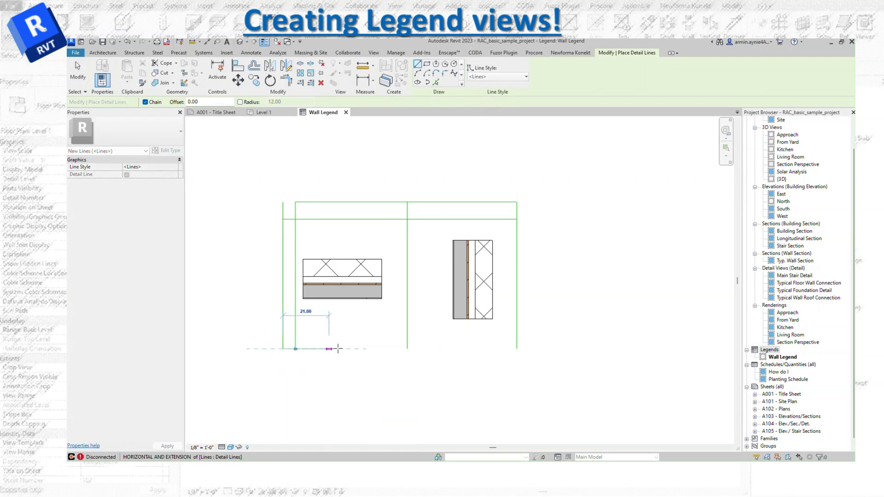
{"action": "left_click", "coordinate": [517, 349]}
{"action": "left_click", "coordinate": [516, 202]}
{"action": "left_click", "coordinate": [295, 201]}
{"action": "key", "text": "Escape"}
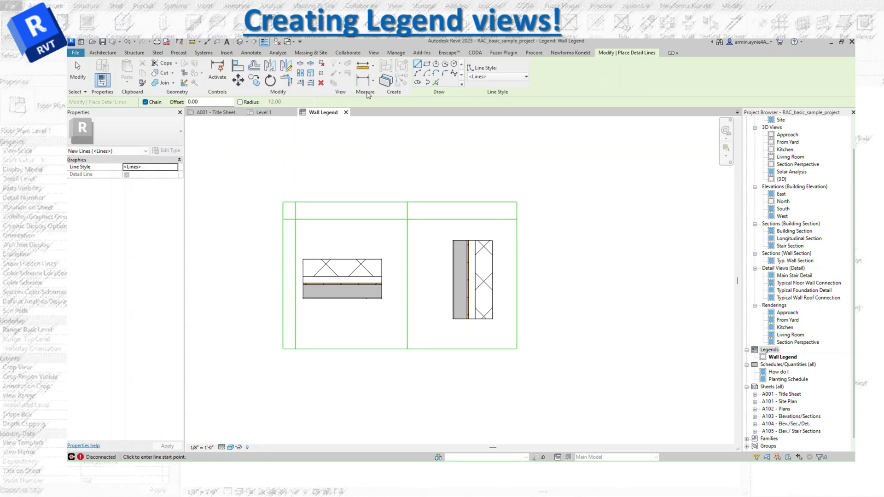
- Add 'Plan View' and 'Section View' text notes in the table's header row
{"action": "left_click", "coordinate": [248, 55]}
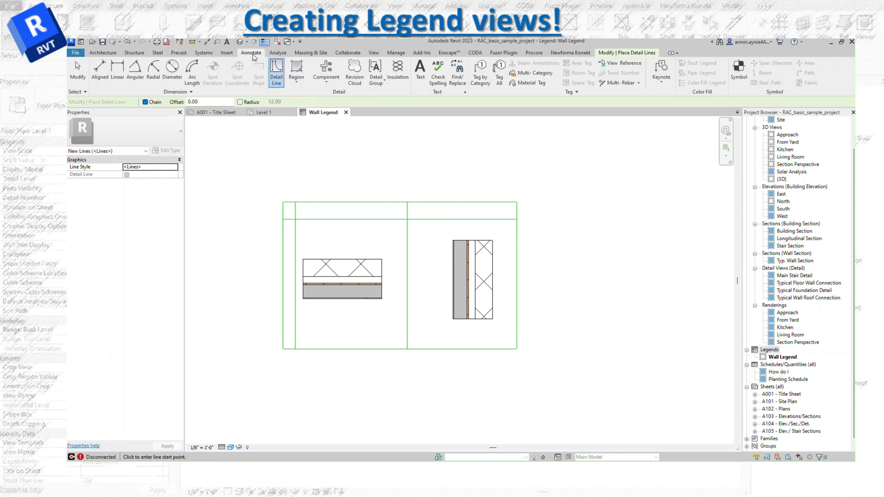
{"action": "left_click", "coordinate": [420, 71]}
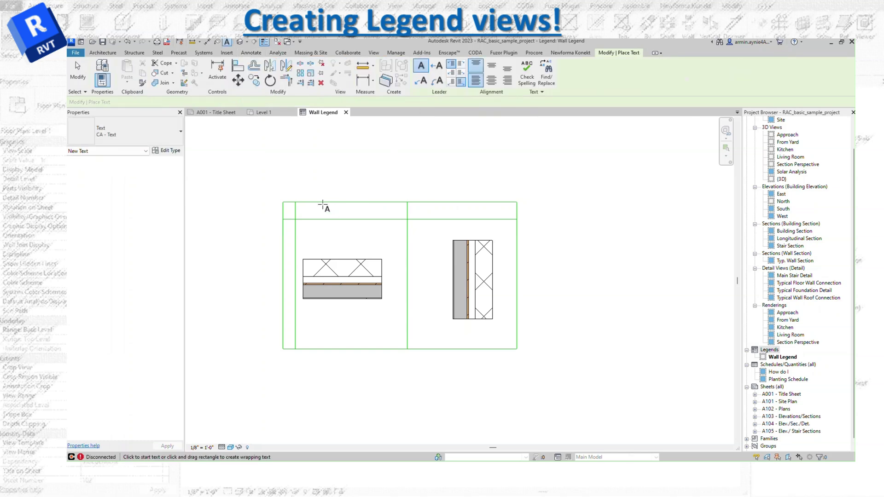
{"action": "left_click_drag", "start_coordinate": [320, 204], "coordinate": [388, 219]}
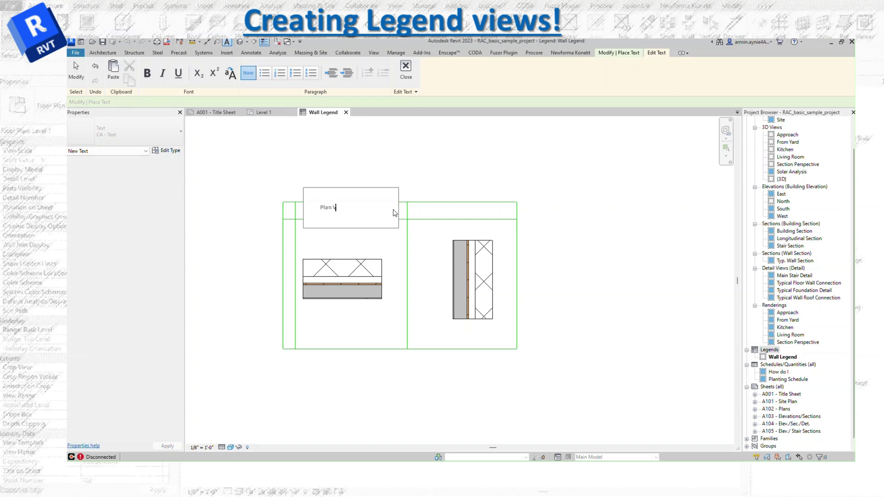
{"action": "key", "text": "Escape"}
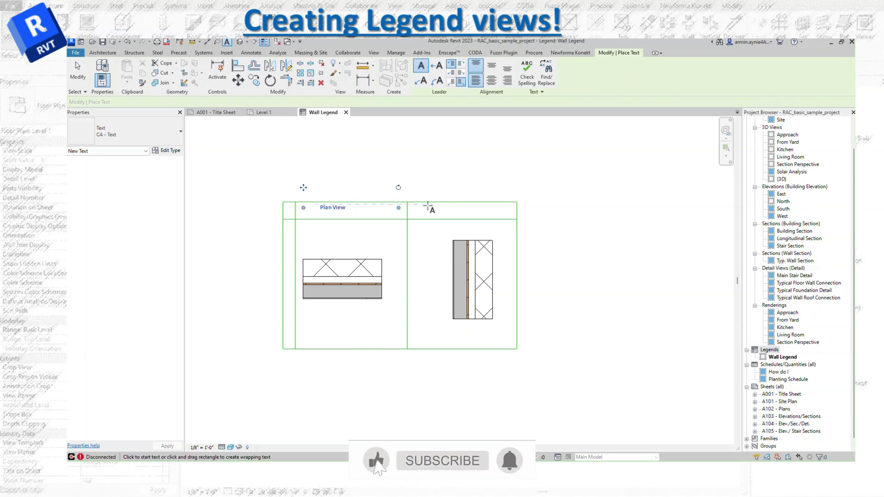
{"action": "left_click_drag", "start_coordinate": [428, 207], "coordinate": [493, 222]}
{"action": "type", "text": "Sect"}
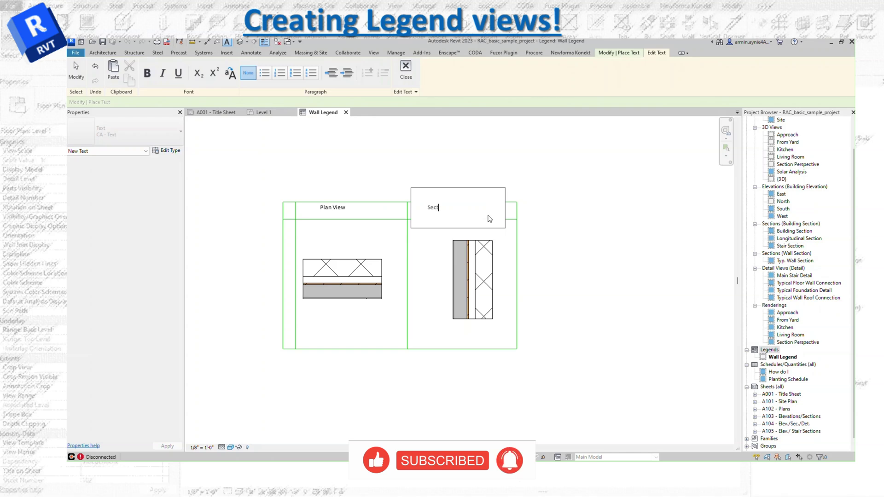
{"action": "type", "text": "ion View"}
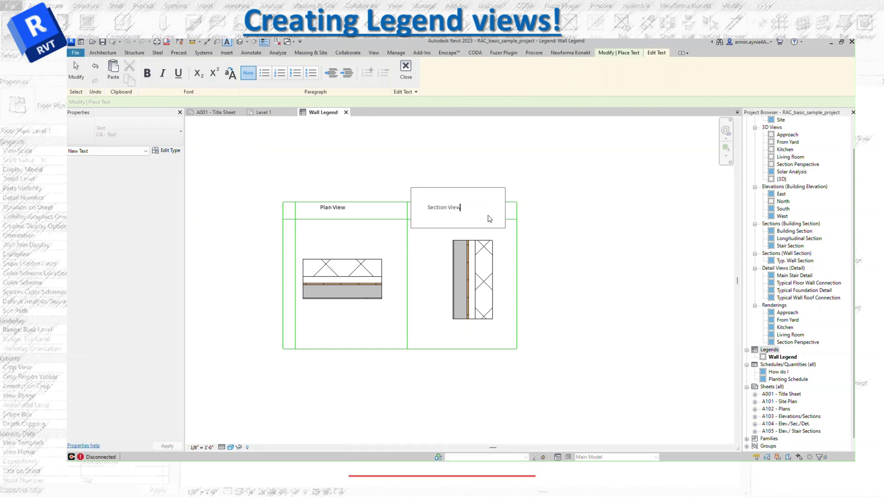
{"action": "left_click", "coordinate": [594, 219]}
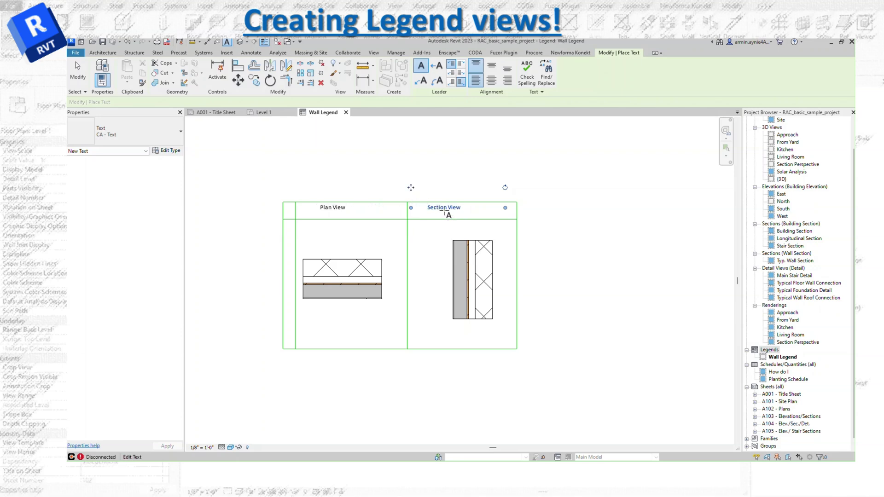
- Shift the 'Section View' and 'Plan View' labels right to centre them in their columns
{"action": "key", "text": "Escape"}
{"action": "key", "text": "Escape"}
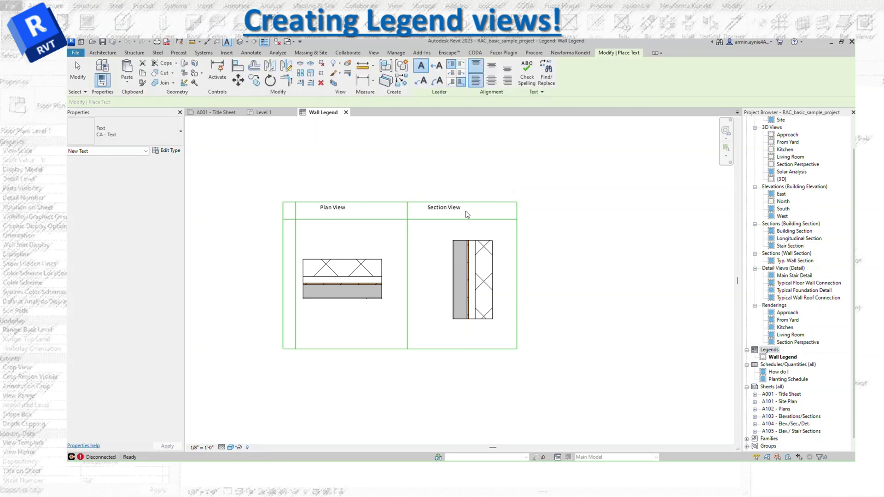
{"action": "left_click", "coordinate": [461, 212]}
{"action": "left_click_drag", "start_coordinate": [412, 188], "coordinate": [424, 192]}
{"action": "key", "text": "Escape"}
{"action": "left_click", "coordinate": [345, 212]}
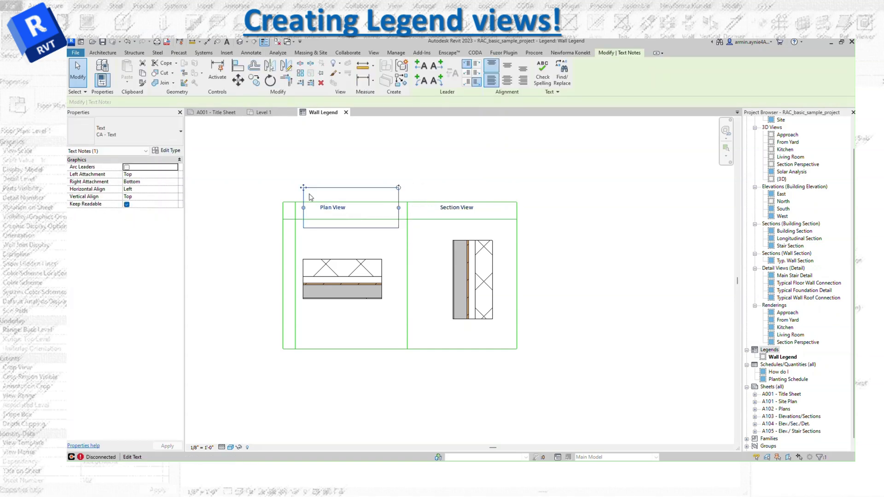
{"action": "left_click_drag", "start_coordinate": [304, 188], "coordinate": [315, 189]}
{"action": "key", "text": "Escape"}
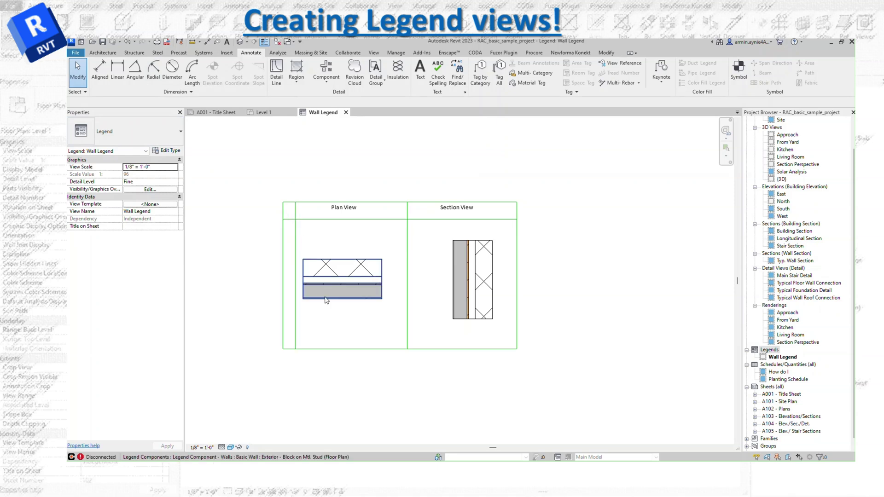
{"action": "scroll", "coordinate": [364, 357], "scroll_direction": "down", "scroll_amount": 1}
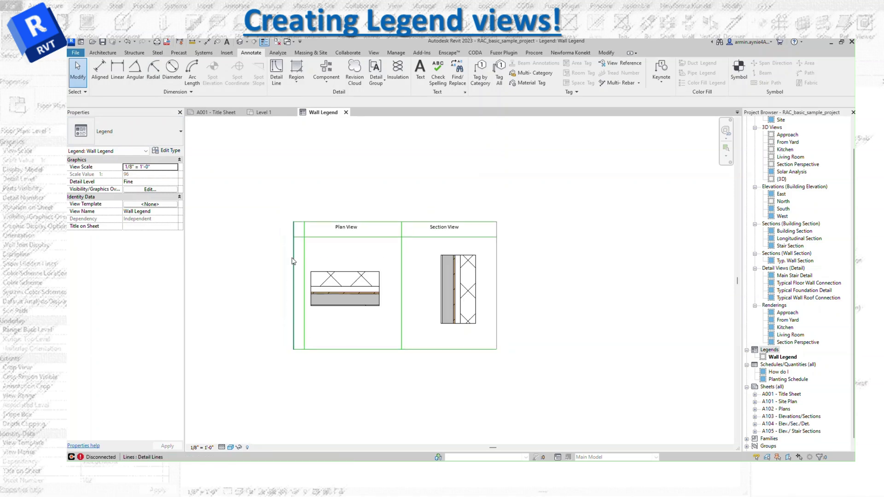
{"action": "left_click", "coordinate": [789, 358]}
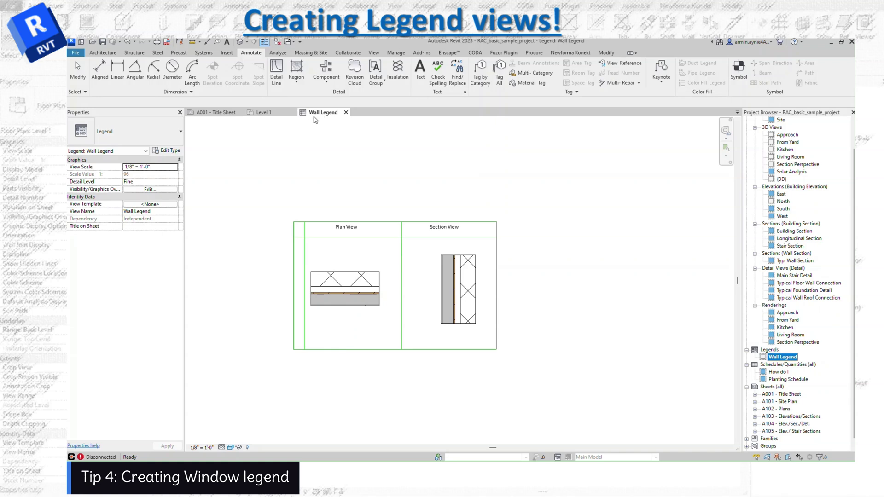
- Create a new legend view named 'Window Legend' from the Legends group
{"action": "right_click", "coordinate": [790, 360]}
{"action": "key", "text": "Escape"}
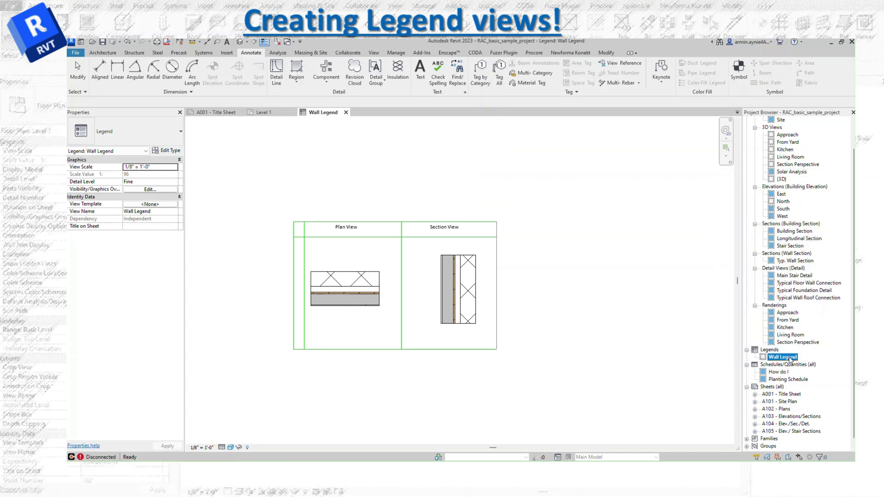
{"action": "right_click", "coordinate": [775, 355]}
{"action": "left_click", "coordinate": [778, 359]}
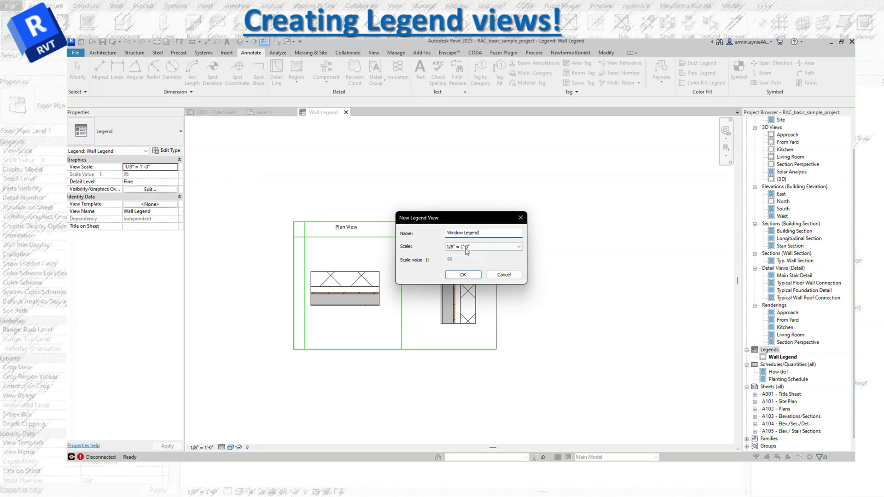
{"action": "left_click", "coordinate": [468, 275]}
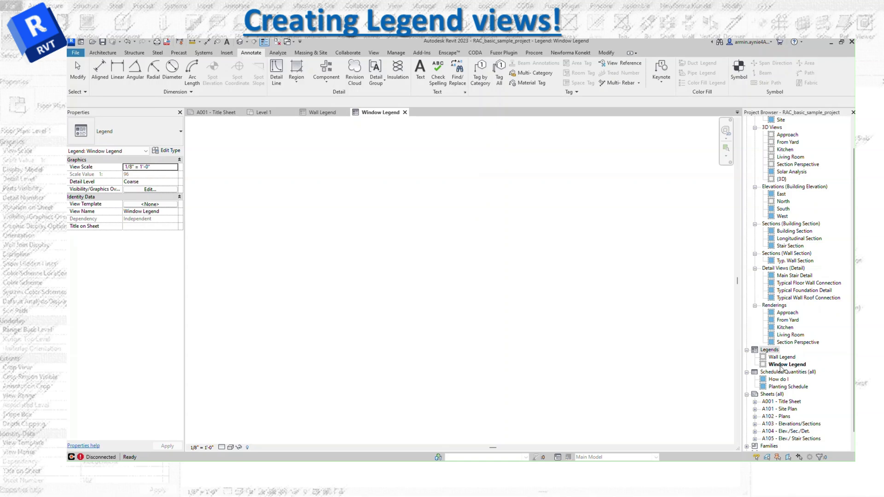
- Place two Windows : Single Window : Standard legend components side by side
{"action": "left_click", "coordinate": [325, 76]}
{"action": "left_click", "coordinate": [335, 130]}
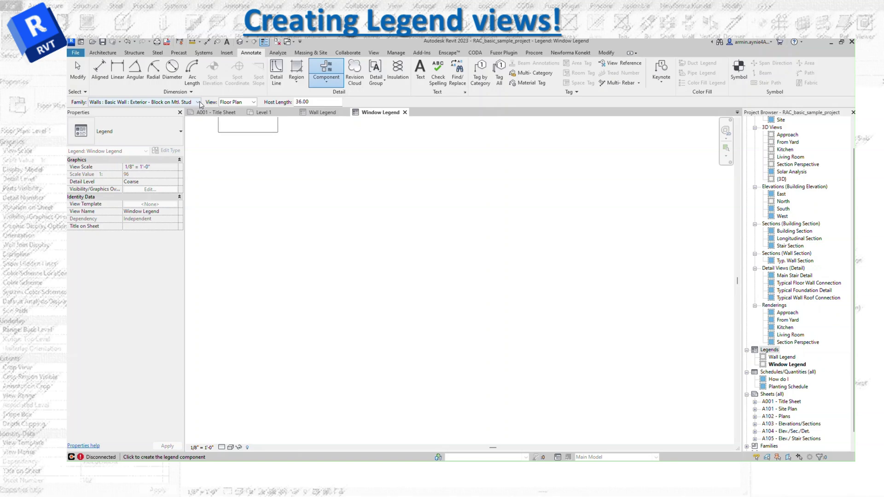
{"action": "left_click", "coordinate": [198, 102]}
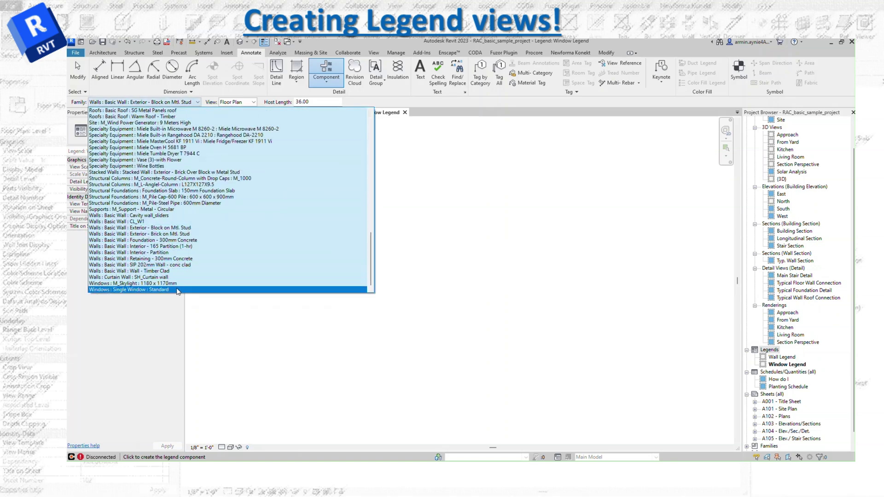
{"action": "left_click", "coordinate": [198, 289]}
{"action": "left_click", "coordinate": [390, 279]}
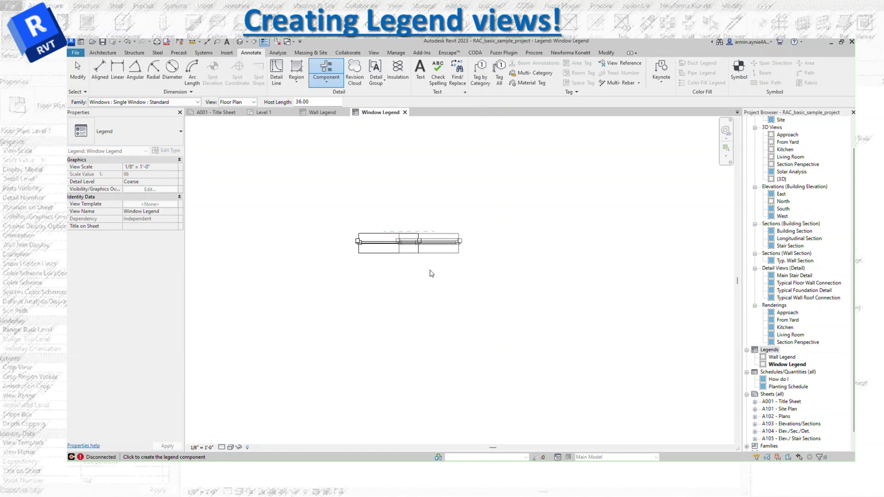
{"action": "left_click", "coordinate": [491, 272]}
{"action": "key", "text": "Escape"}
- Set the second window component to Elevation : Front and move it beside the plan window
{"action": "left_click", "coordinate": [491, 250]}
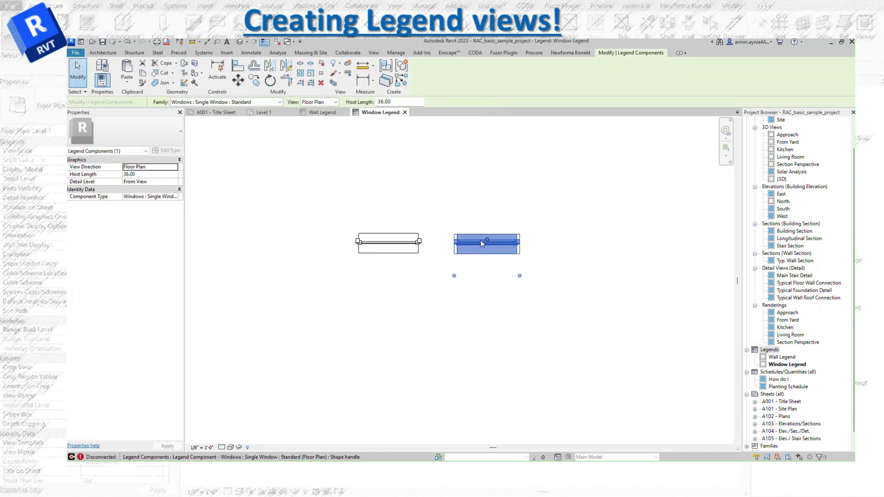
{"action": "left_click", "coordinate": [335, 102]}
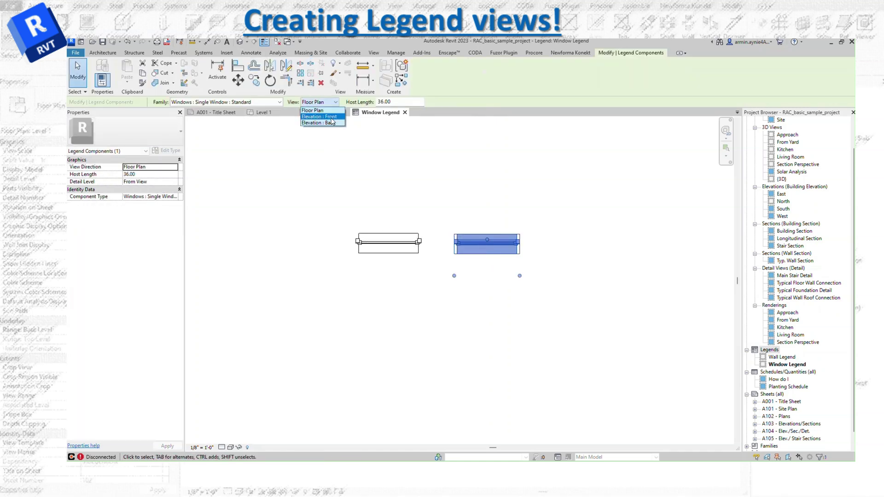
{"action": "left_click", "coordinate": [318, 116]}
{"action": "left_click_drag", "start_coordinate": [488, 263], "coordinate": [492, 251]}
{"action": "left_click", "coordinate": [560, 264]}
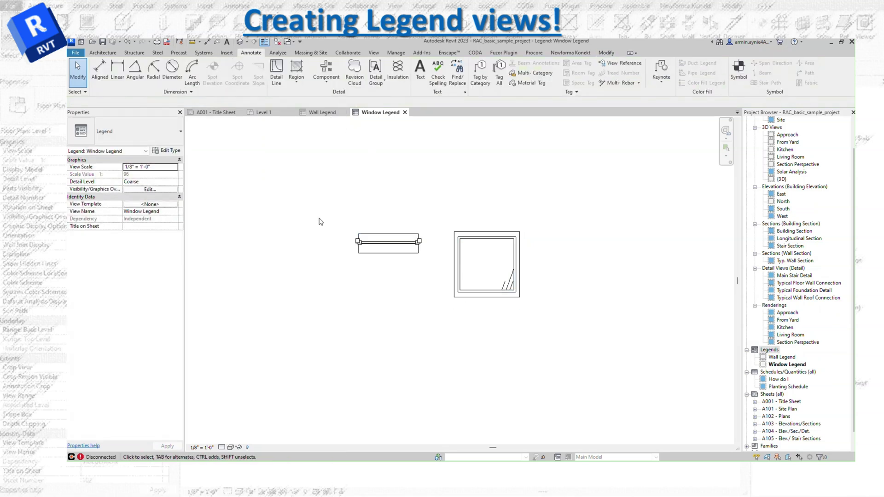
- Set the Window Legend to Shaded at Fine detail, then select the plan window's host length value
{"action": "left_click", "coordinate": [231, 447]}
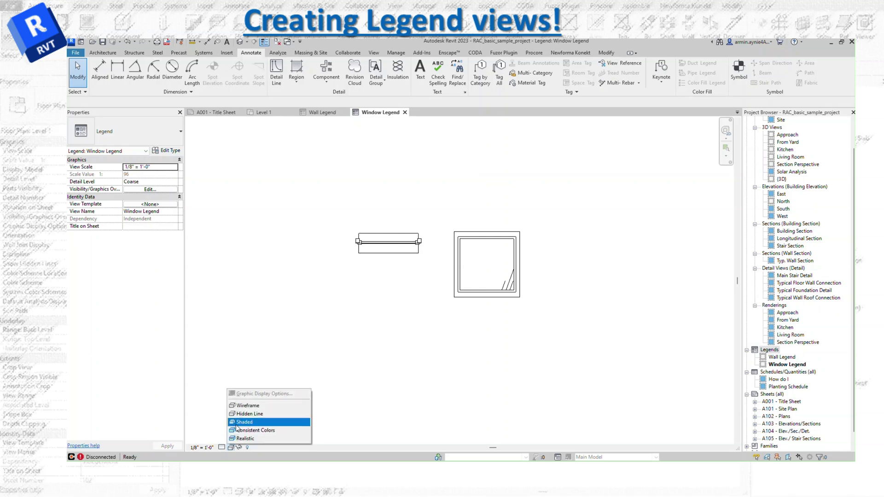
{"action": "left_click", "coordinate": [248, 424]}
{"action": "left_click", "coordinate": [222, 448]}
{"action": "left_click", "coordinate": [230, 438]}
{"action": "scroll", "coordinate": [417, 265], "scroll_direction": "up", "scroll_amount": 3}
{"action": "left_click", "coordinate": [393, 242]}
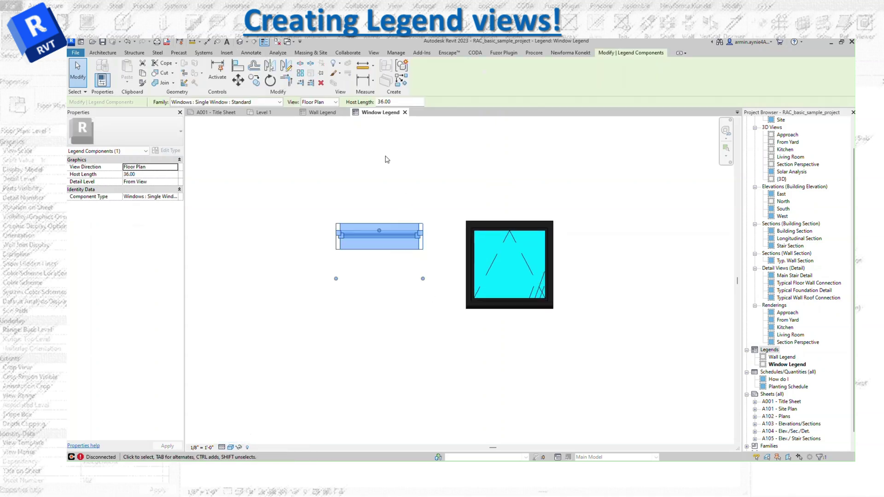
{"action": "left_click_drag", "start_coordinate": [391, 102], "coordinate": [377, 102]}
- Apply a Host Length of 10.00 to the plan window component
{"action": "key", "text": "Return"}
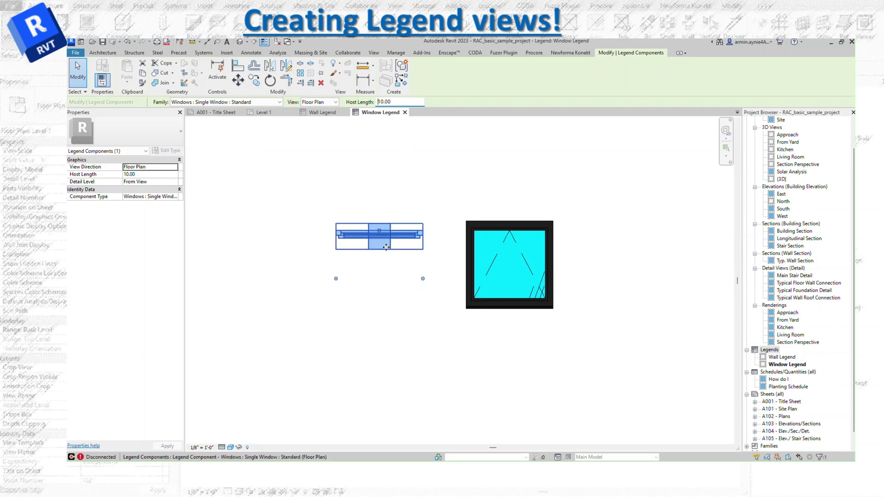